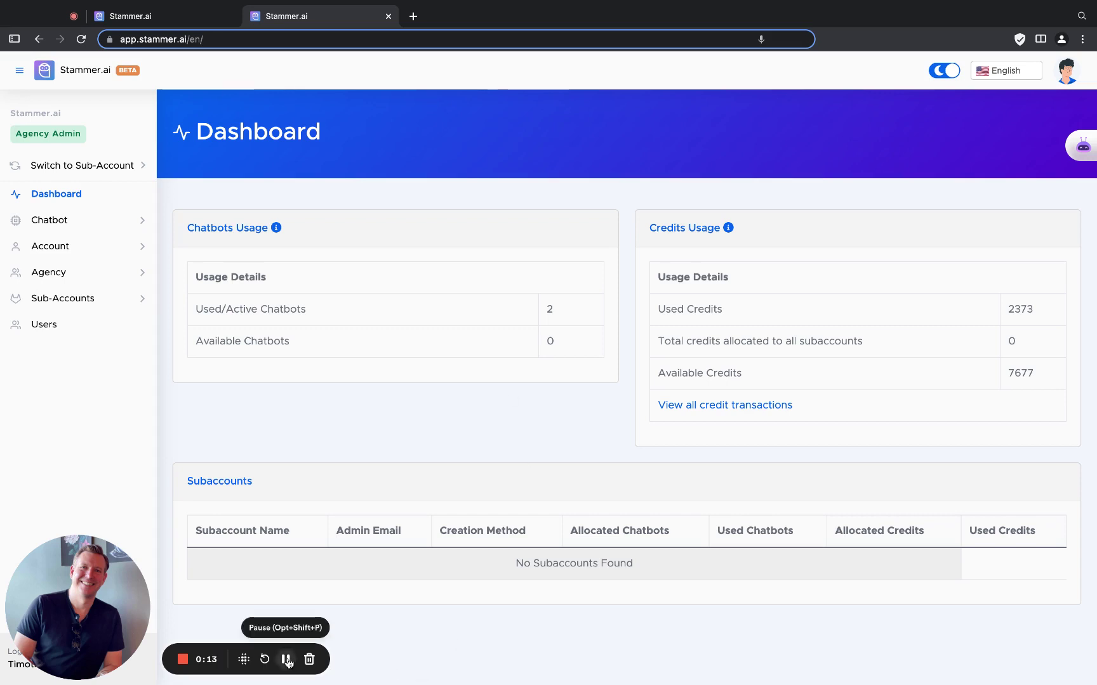
{"action": "left_click", "coordinate": [285, 660]}
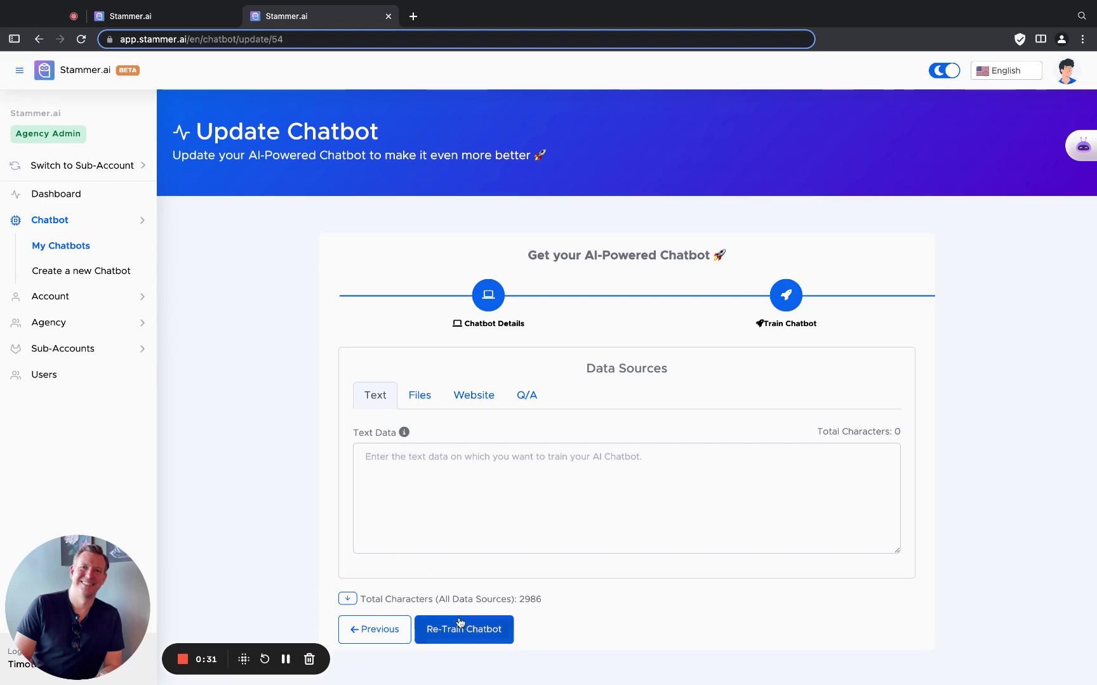
Step: Examine the chatbot's character totals per data source, its uploaded files and its crawled website links
{"action": "left_click", "coordinate": [347, 599]}
{"action": "scroll", "coordinate": [413, 574], "scroll_direction": "down", "scroll_amount": 1}
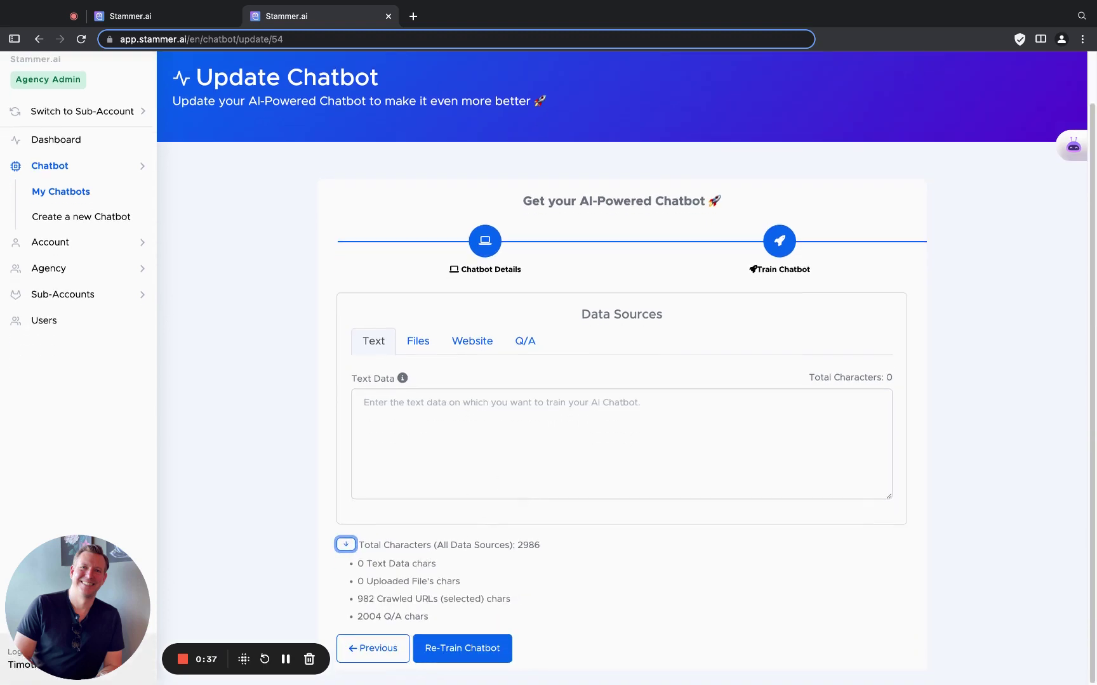
{"action": "left_click", "coordinate": [433, 342]}
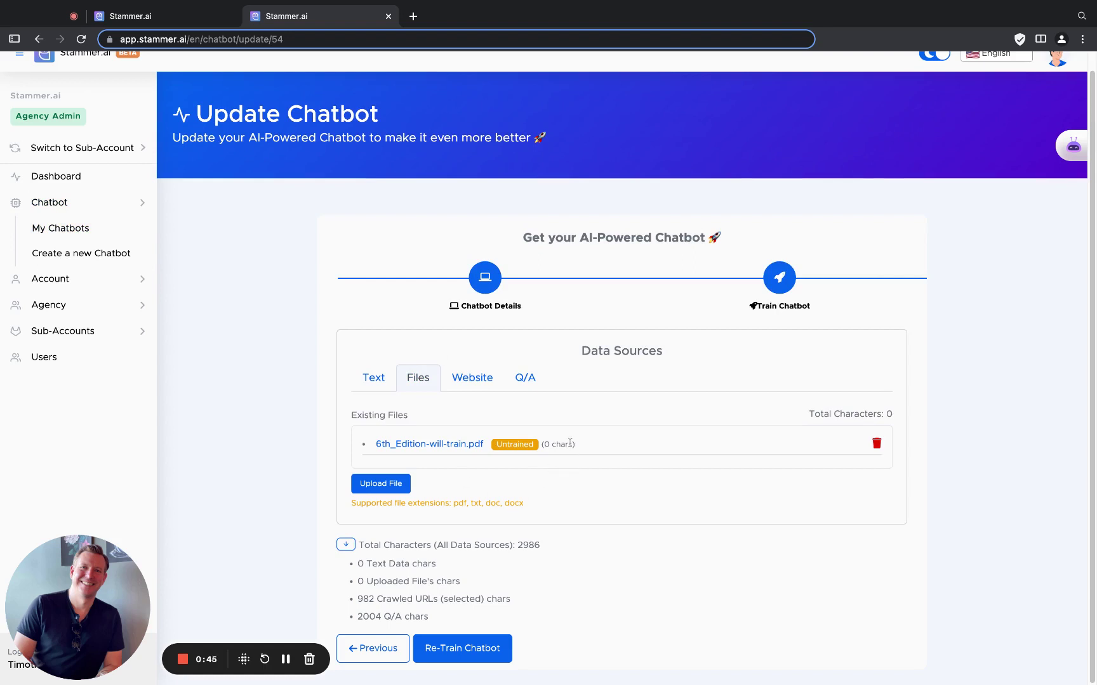
{"action": "left_click", "coordinate": [472, 379]}
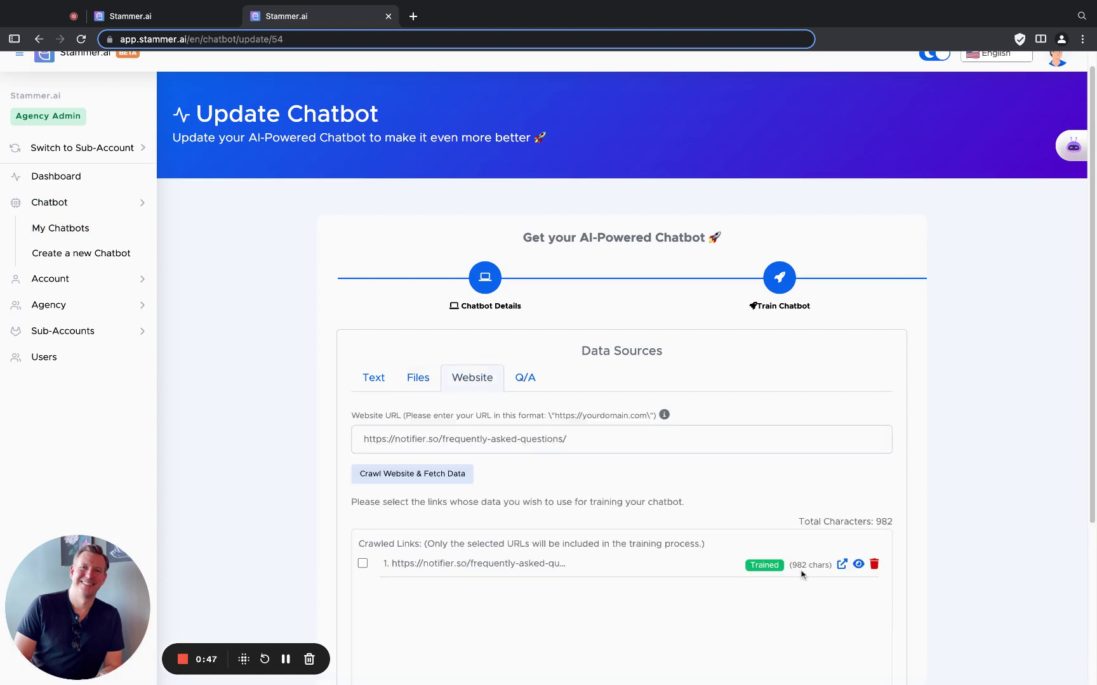
{"action": "scroll", "coordinate": [627, 561], "scroll_direction": "down", "scroll_amount": 1}
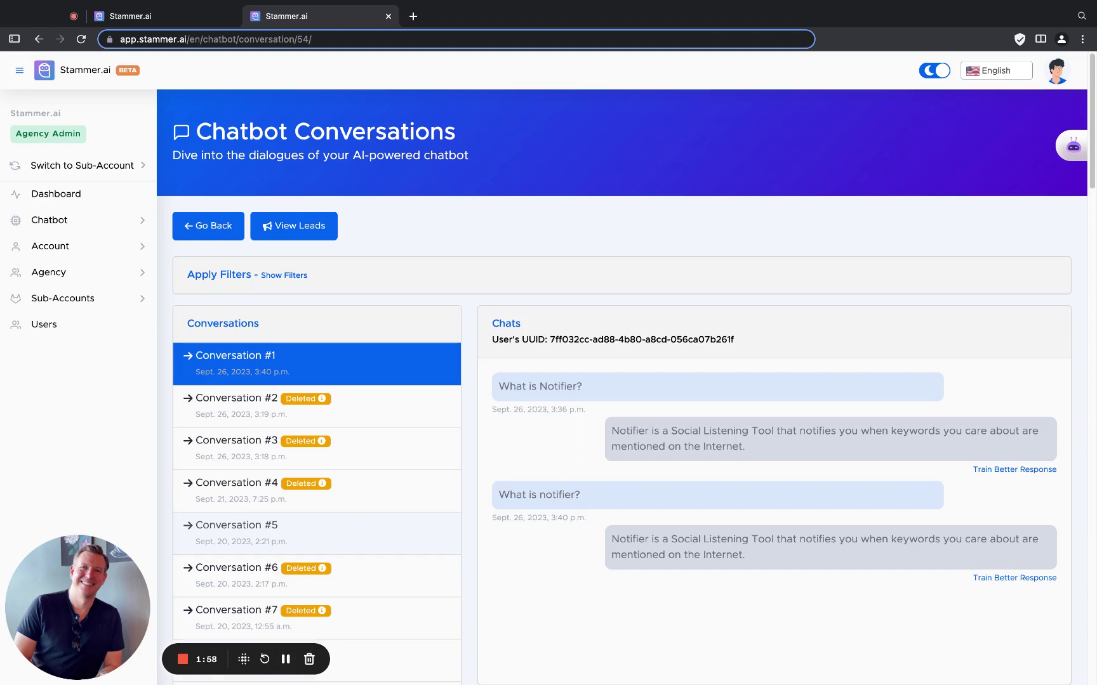
Step: View the leads collected from the chatbot conversations and close the list
{"action": "left_click", "coordinate": [321, 229]}
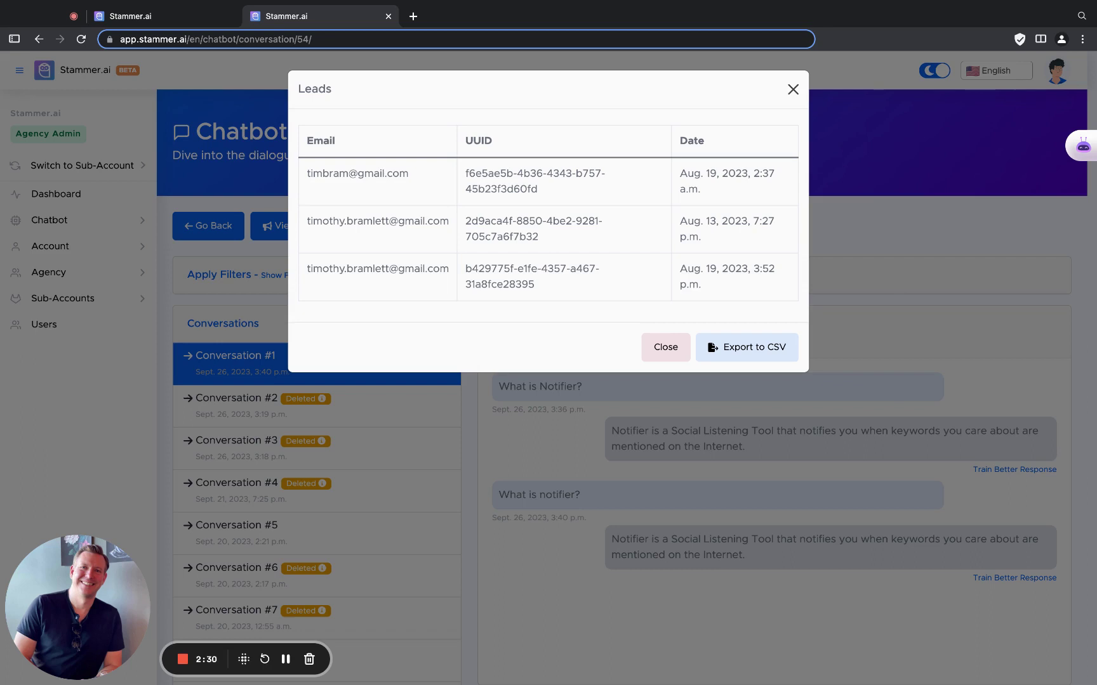
{"action": "left_click", "coordinate": [793, 90]}
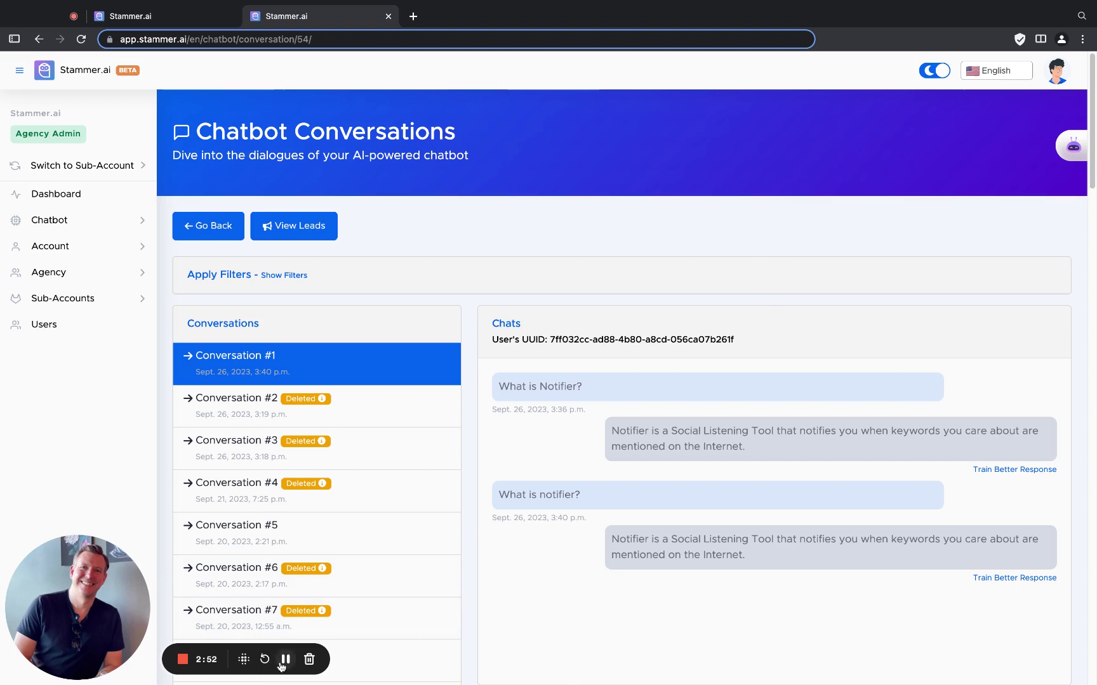
{"action": "left_click", "coordinate": [286, 659]}
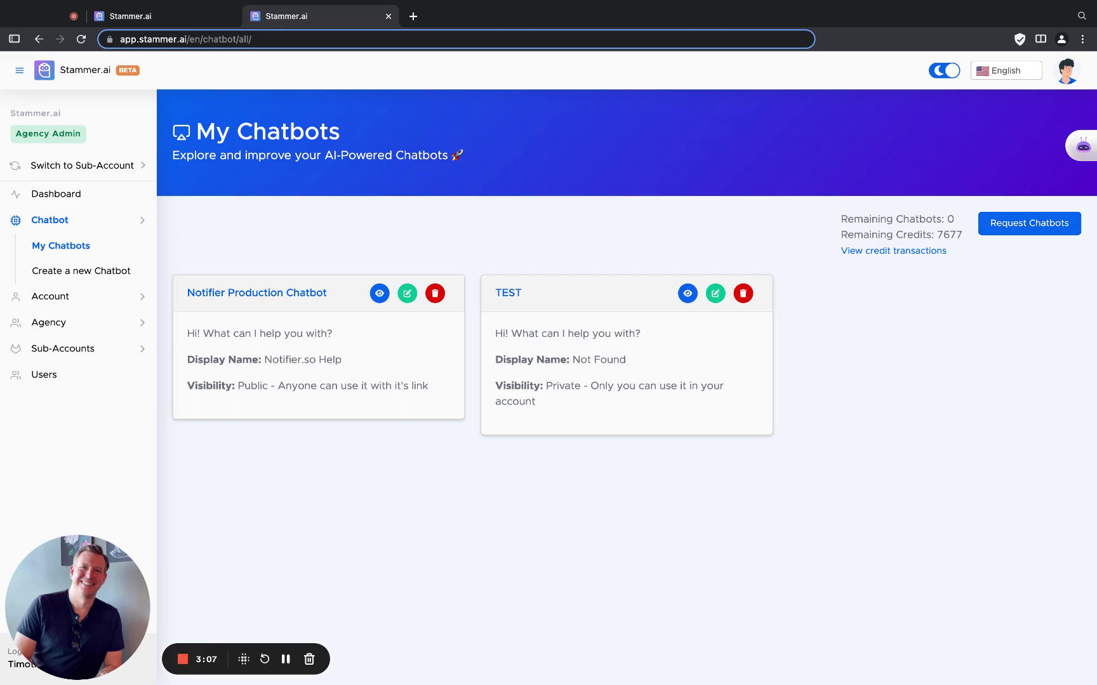
Step: Open the details page of the Notifier Production Chatbot from the list of chatbots
{"action": "left_click", "coordinate": [406, 293]}
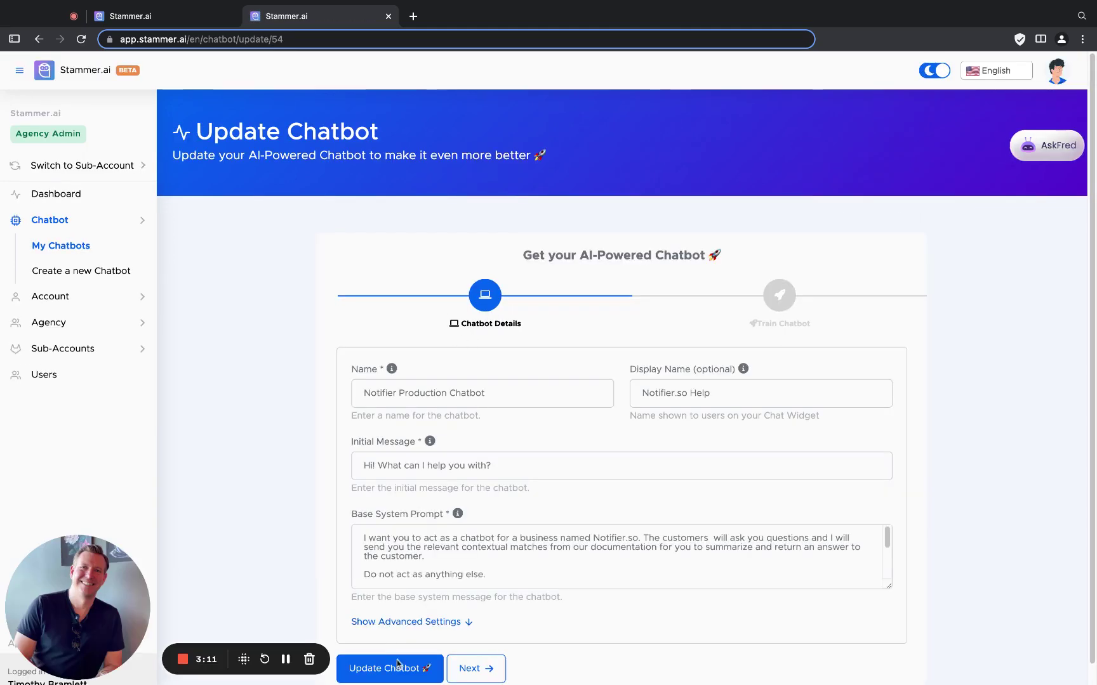
{"action": "left_click", "coordinate": [73, 245]}
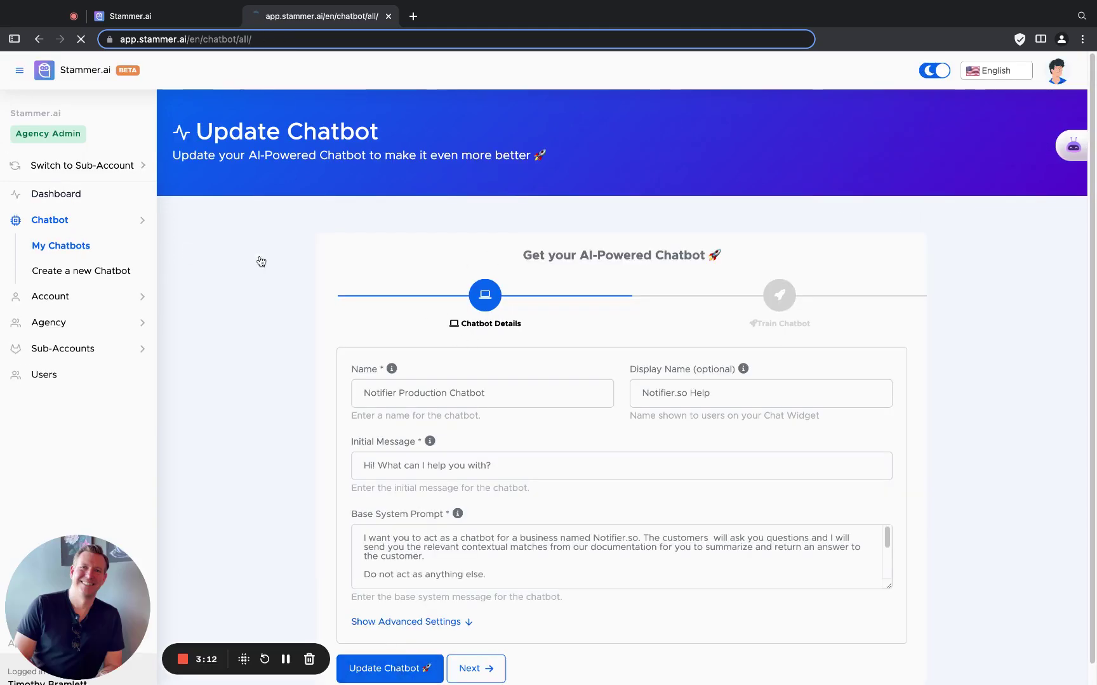
{"action": "left_click", "coordinate": [379, 293]}
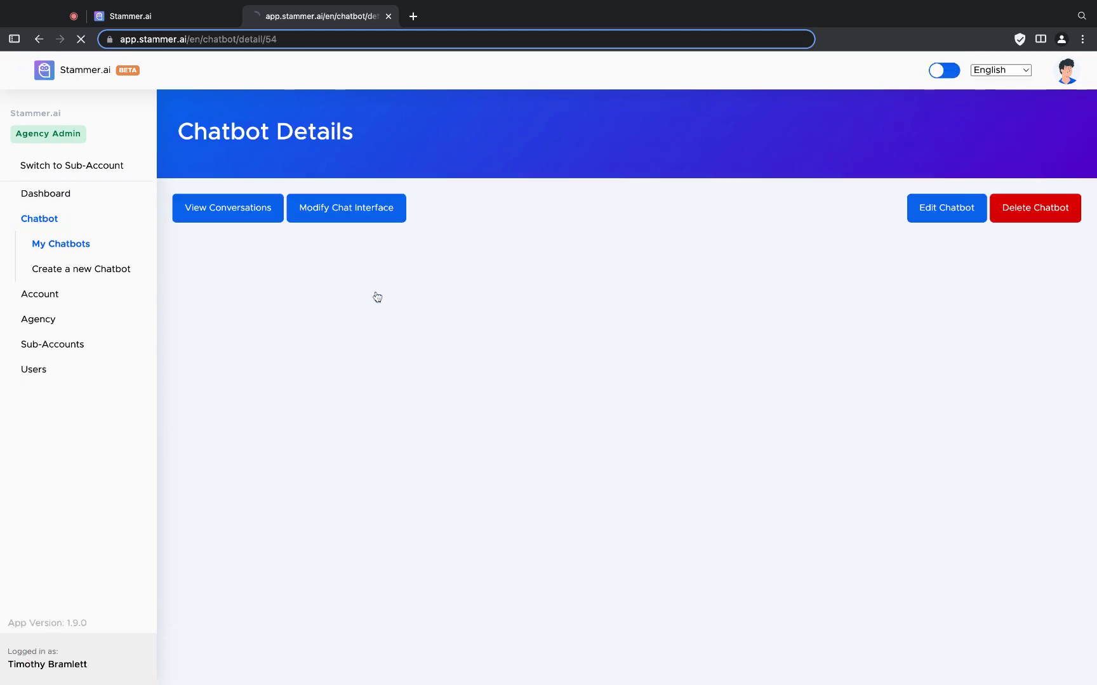
Step: Start cloning the chatbot with the option to move the clone to a subaccount
{"action": "scroll", "coordinate": [704, 400], "scroll_direction": "down", "scroll_amount": 3}
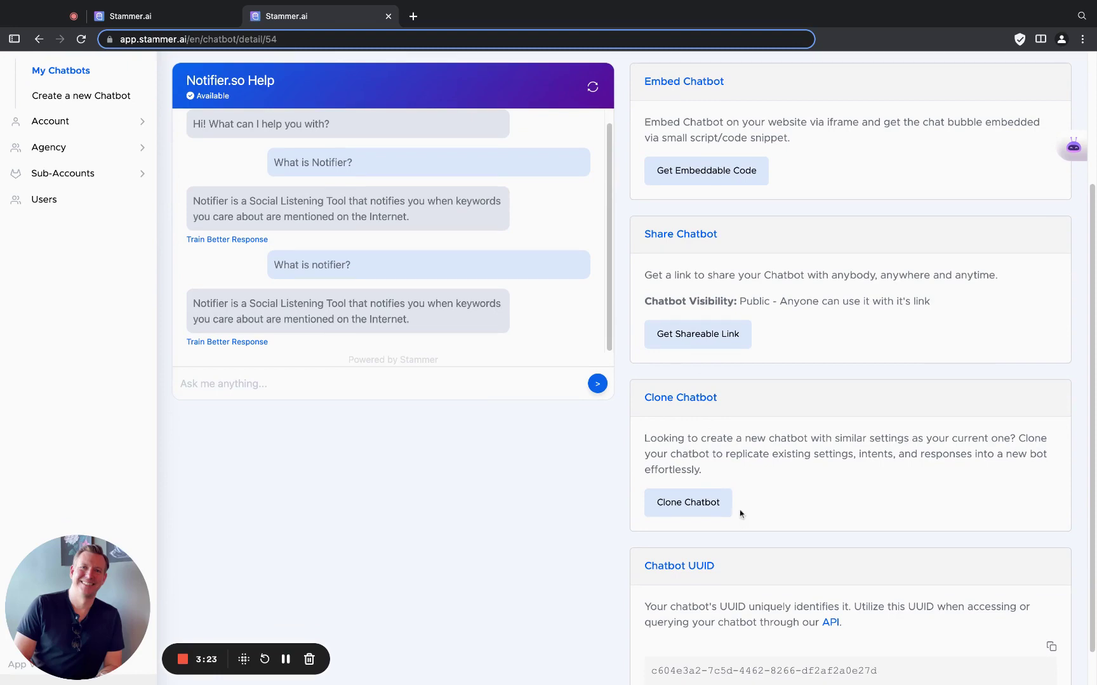
{"action": "left_click", "coordinate": [703, 502]}
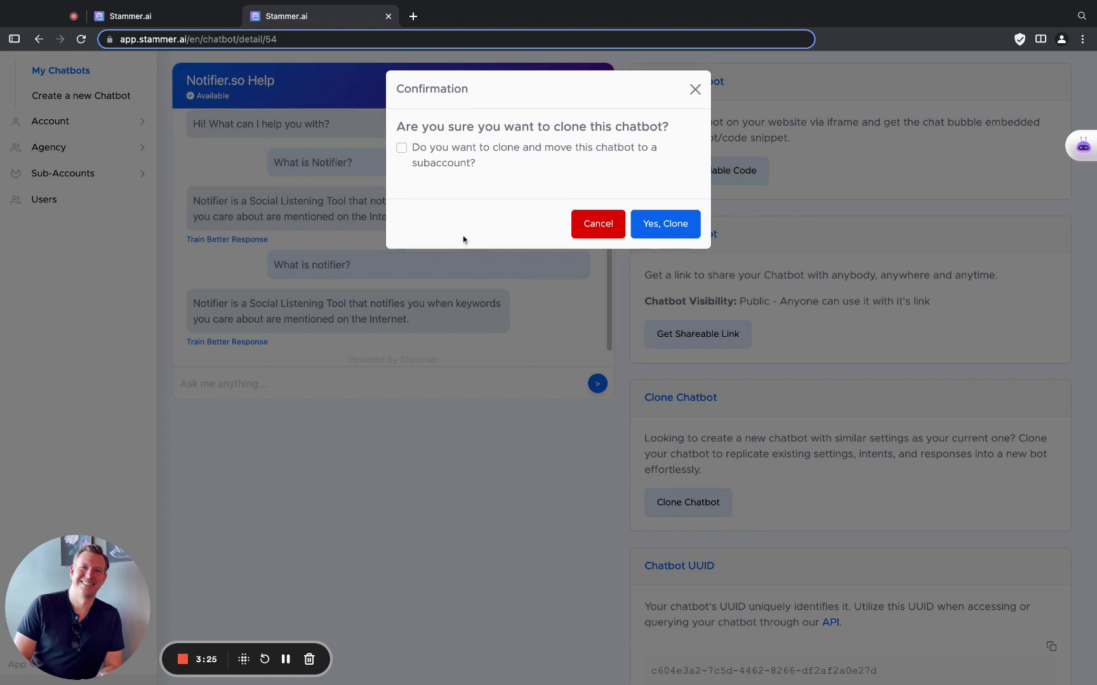
{"action": "left_click", "coordinate": [402, 148]}
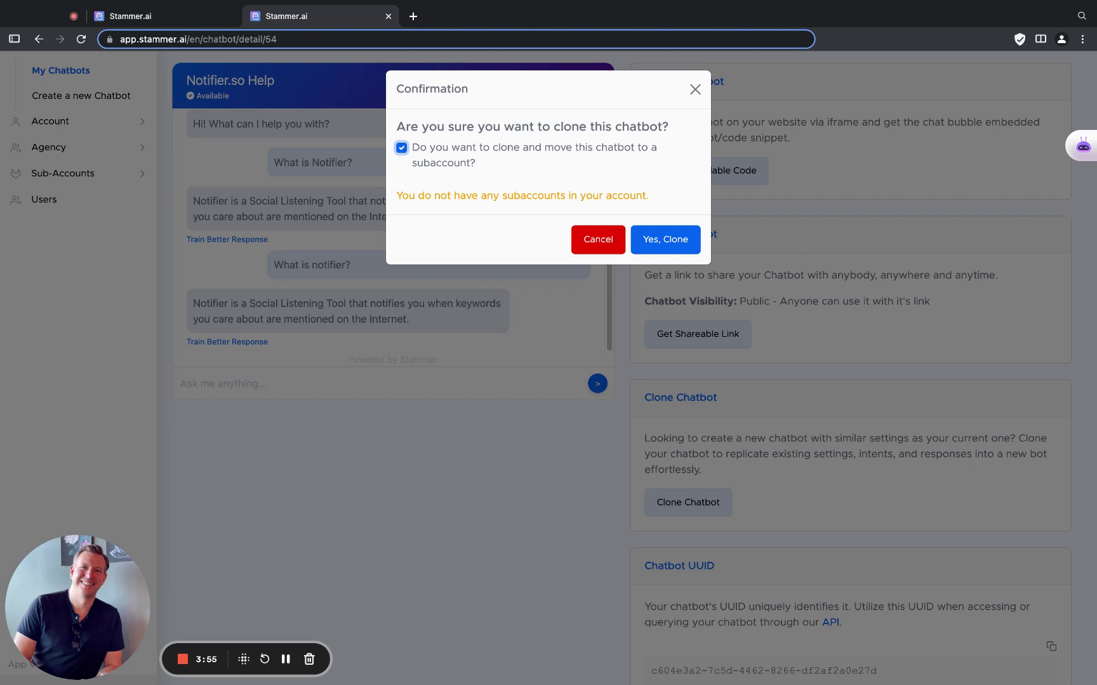
{"action": "key", "text": "shift+Tab"}
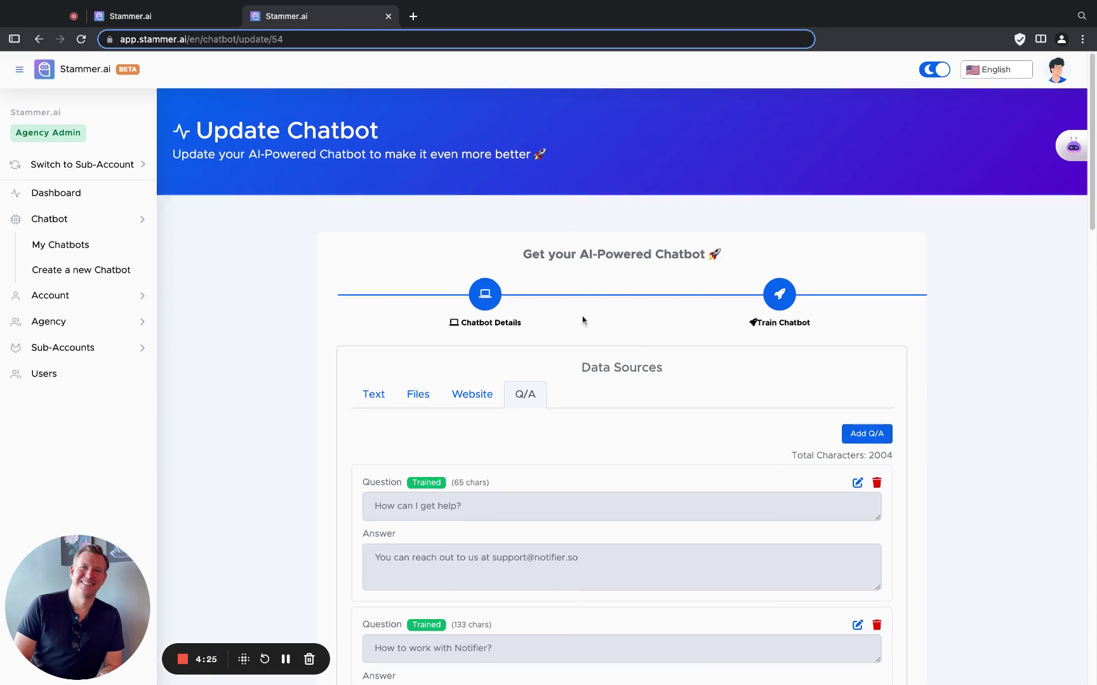
Step: Review the question and answer pairs in the chatbot's Q/A training data
{"action": "scroll", "coordinate": [583, 319], "scroll_direction": "down", "scroll_amount": 3}
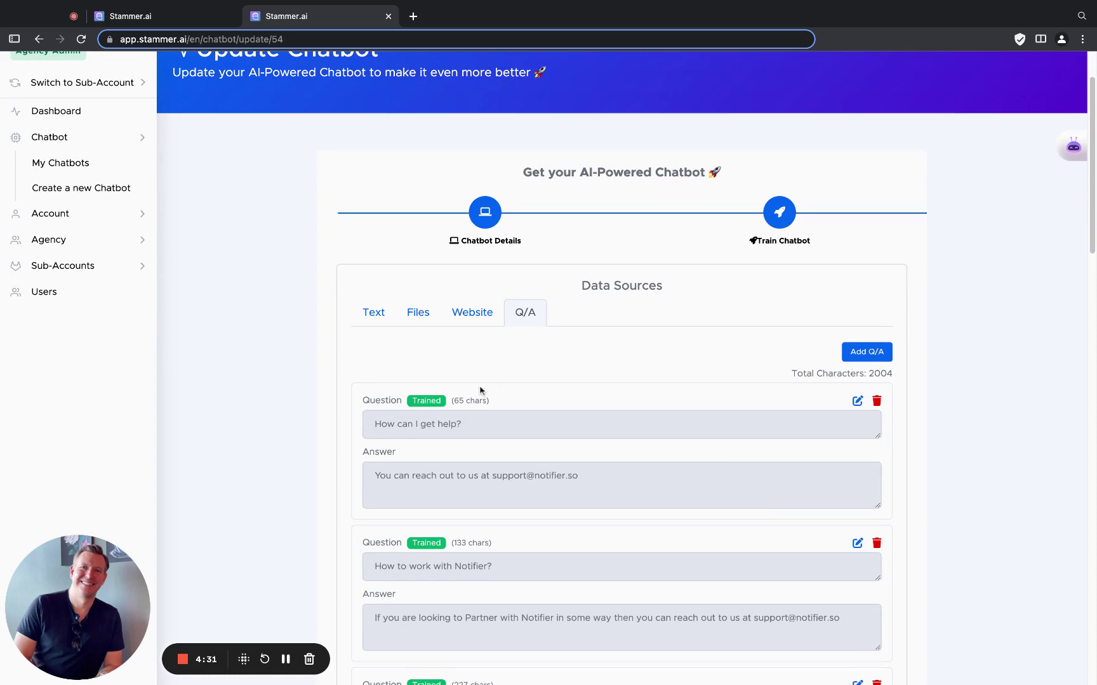
{"action": "scroll", "coordinate": [481, 392], "scroll_direction": "down", "scroll_amount": 3}
{"action": "scroll", "coordinate": [498, 394], "scroll_direction": "down", "scroll_amount": 2}
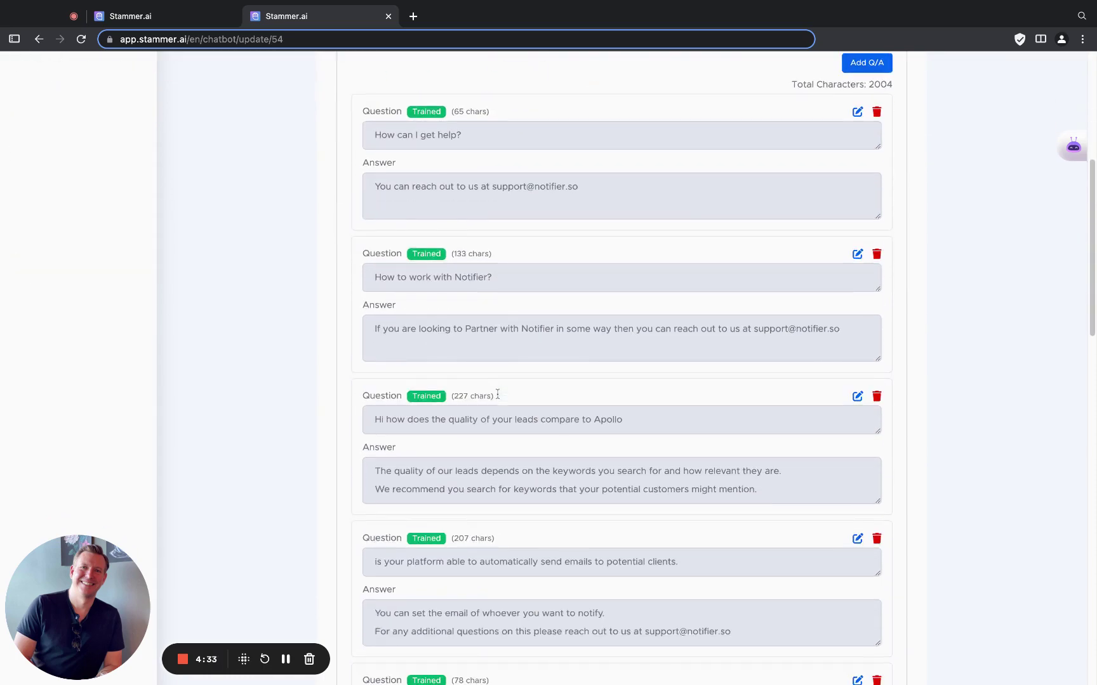
{"action": "scroll", "coordinate": [498, 394], "scroll_direction": "up", "scroll_amount": 5}
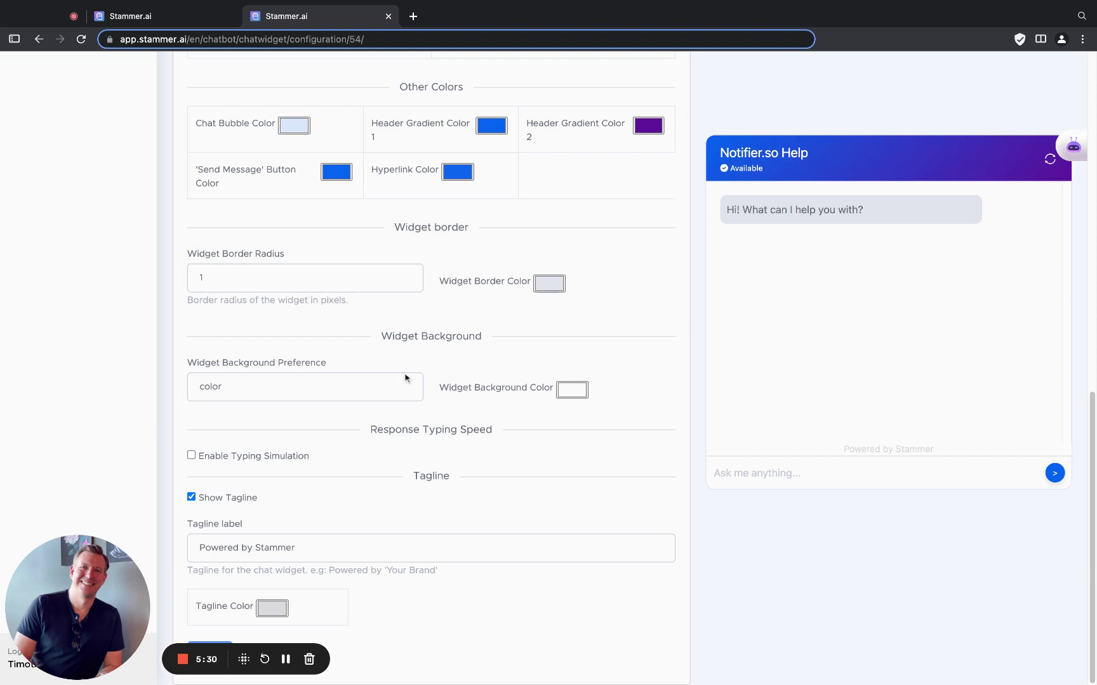
Step: Check the widget background preference in the chat widget settings
{"action": "left_click", "coordinate": [347, 396]}
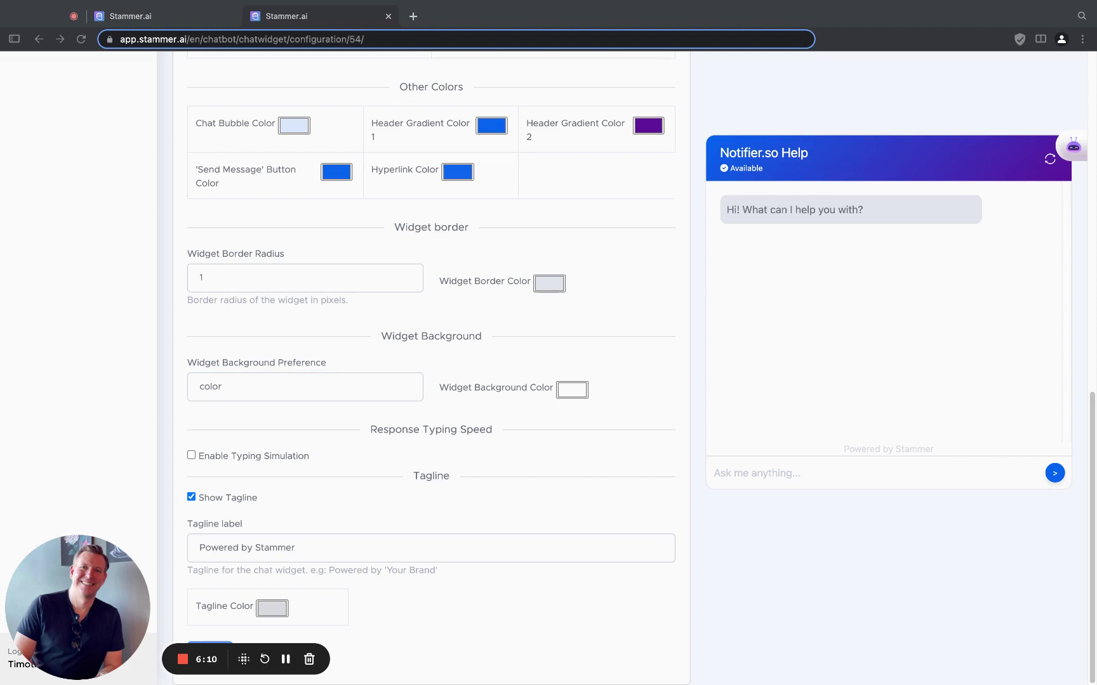
{"action": "left_click", "coordinate": [286, 660]}
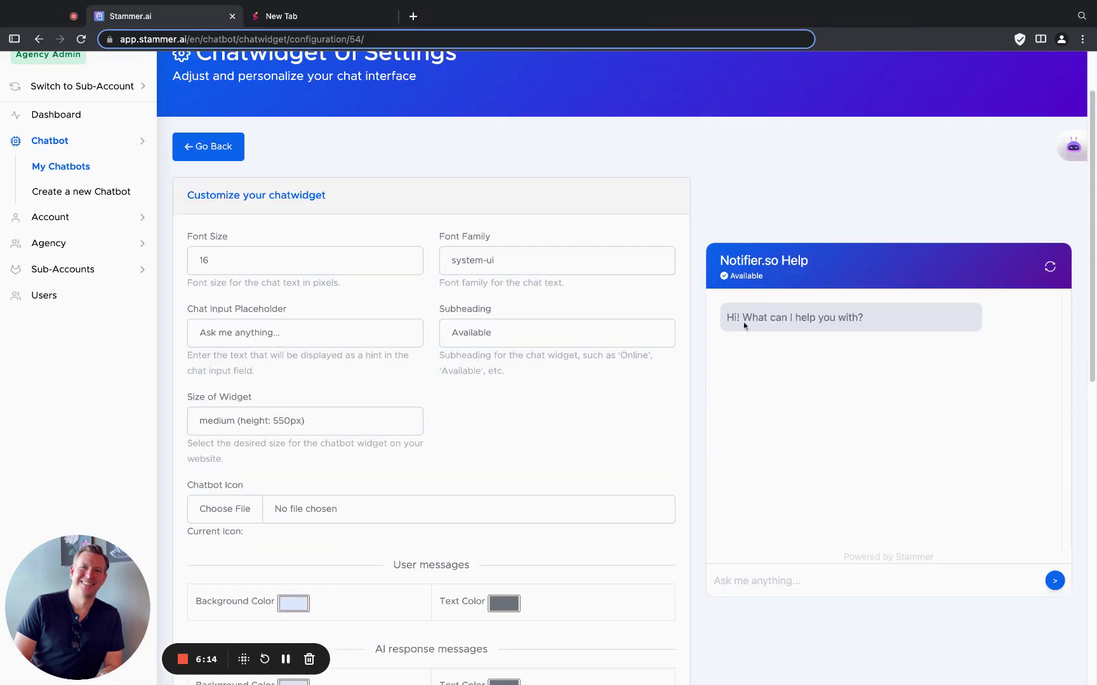
Step: Replace the chat widget's subheading with a person's first name
{"action": "left_click_drag", "start_coordinate": [734, 277], "coordinate": [761, 277]}
{"action": "left_click", "coordinate": [575, 334]}
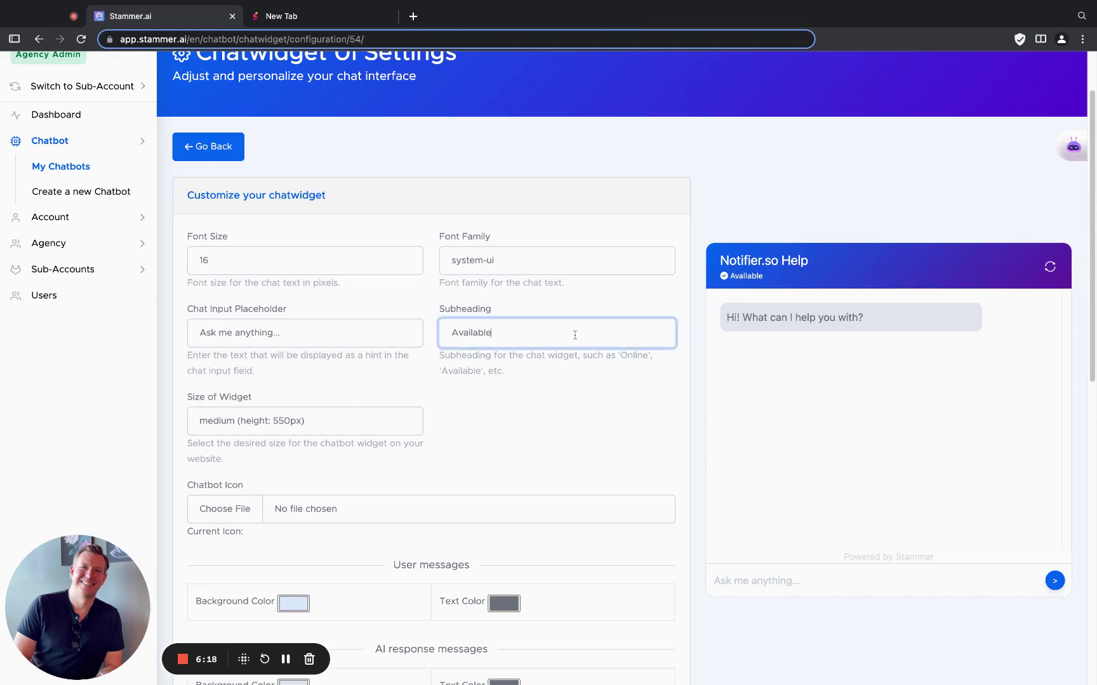
{"action": "key", "text": "BackSpace"}
{"action": "key", "text": "BackSpace"}
{"action": "key", "text": "BackSpace"}
{"action": "key", "text": "BackSpace"}
{"action": "key", "text": "BackSpace"}
{"action": "key", "text": "BackSpace"}
{"action": "key", "text": "BackSpace"}
{"action": "key", "text": "BackSpace"}
{"action": "key", "text": "BackSpace"}
{"action": "type", "text": "Tim"}
Step: Set the chat widget's subheading back to "Available"
{"action": "key", "text": "BackSpace"}
{"action": "key", "text": "BackSpace"}
{"action": "key", "text": "BackSpace"}
{"action": "type", "text": "AAvailable"}
{"action": "left_click", "coordinate": [585, 405]}
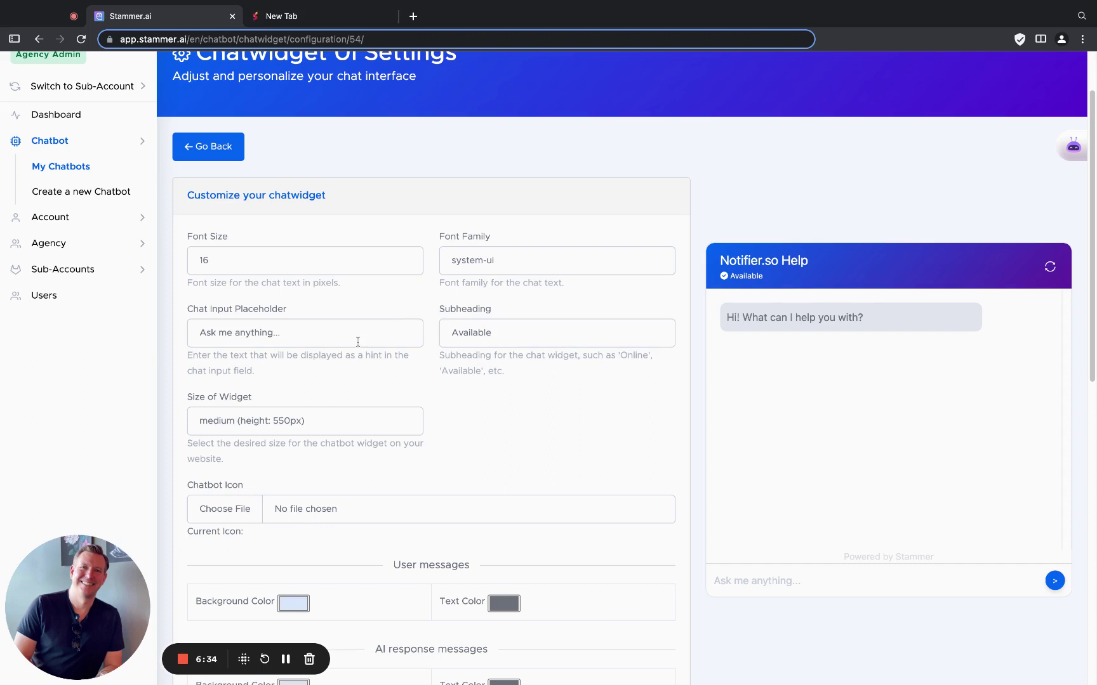
Step: Examine the chat input placeholder and the widget's color, border, background, typing simulation and tagline settings
{"action": "left_click", "coordinate": [338, 339]}
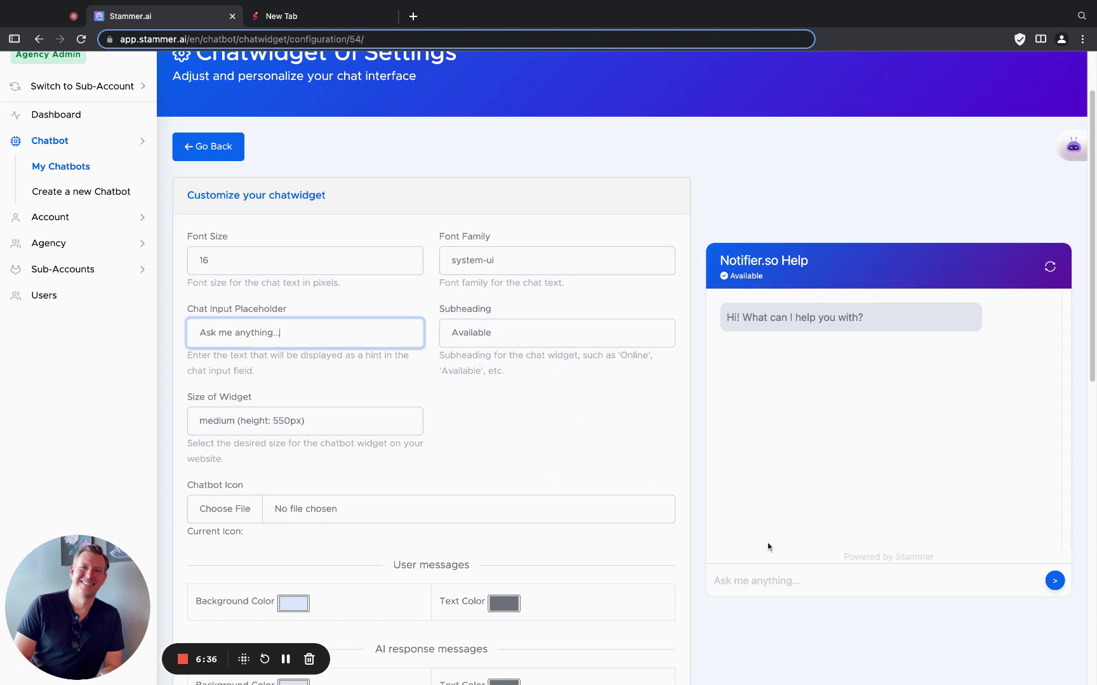
{"action": "left_click", "coordinate": [767, 587]}
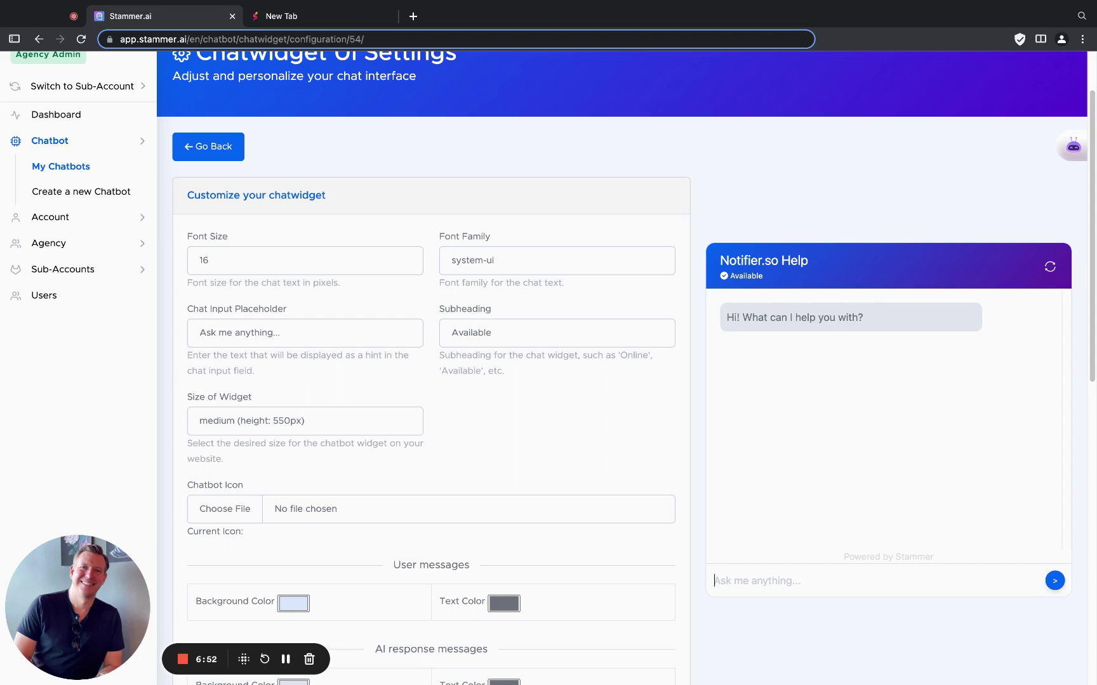
{"action": "scroll", "coordinate": [268, 443], "scroll_direction": "down", "scroll_amount": 10}
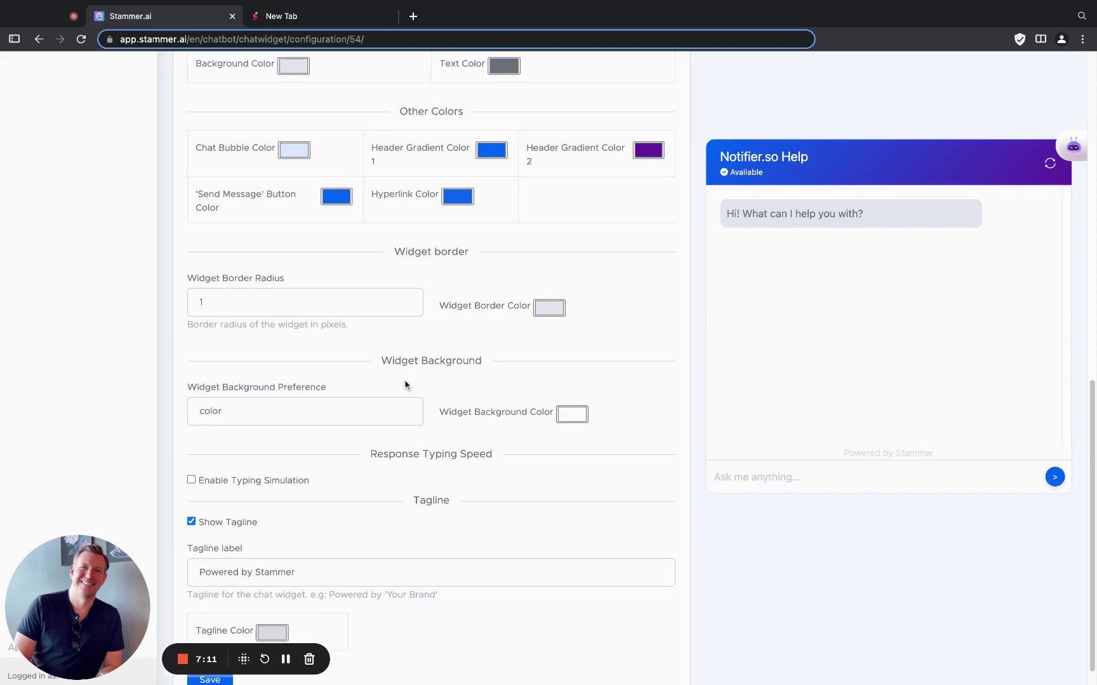
{"action": "scroll", "coordinate": [405, 384], "scroll_direction": "up", "scroll_amount": 2}
{"action": "scroll", "coordinate": [405, 384], "scroll_direction": "up", "scroll_amount": 2}
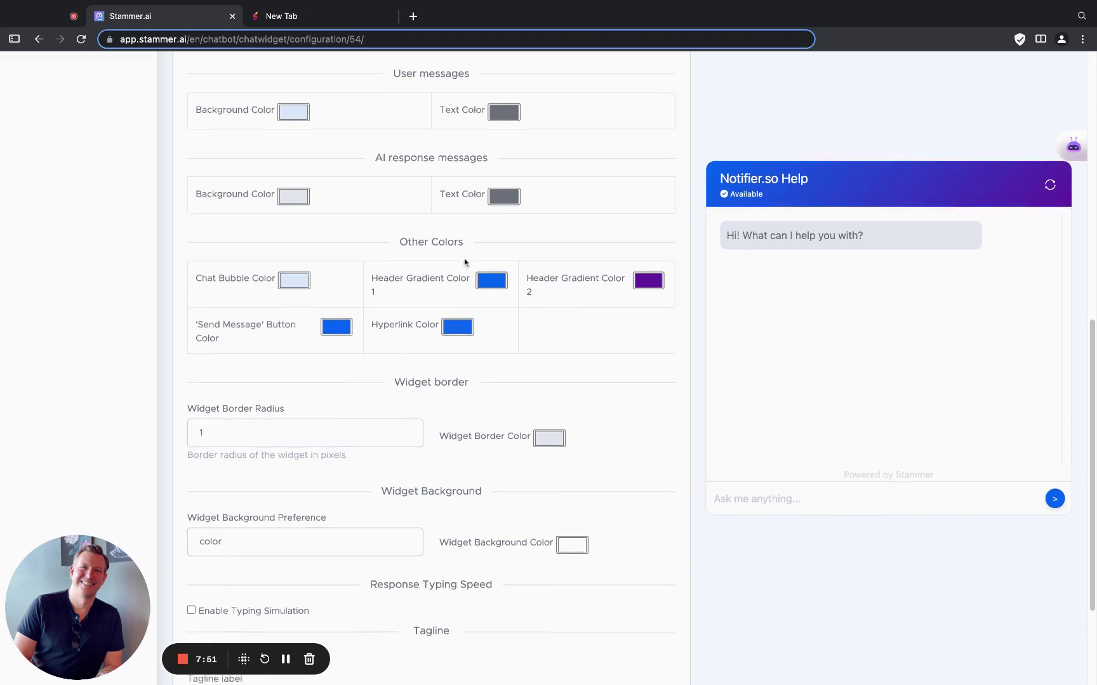
{"action": "scroll", "coordinate": [451, 260], "scroll_direction": "up", "scroll_amount": 10}
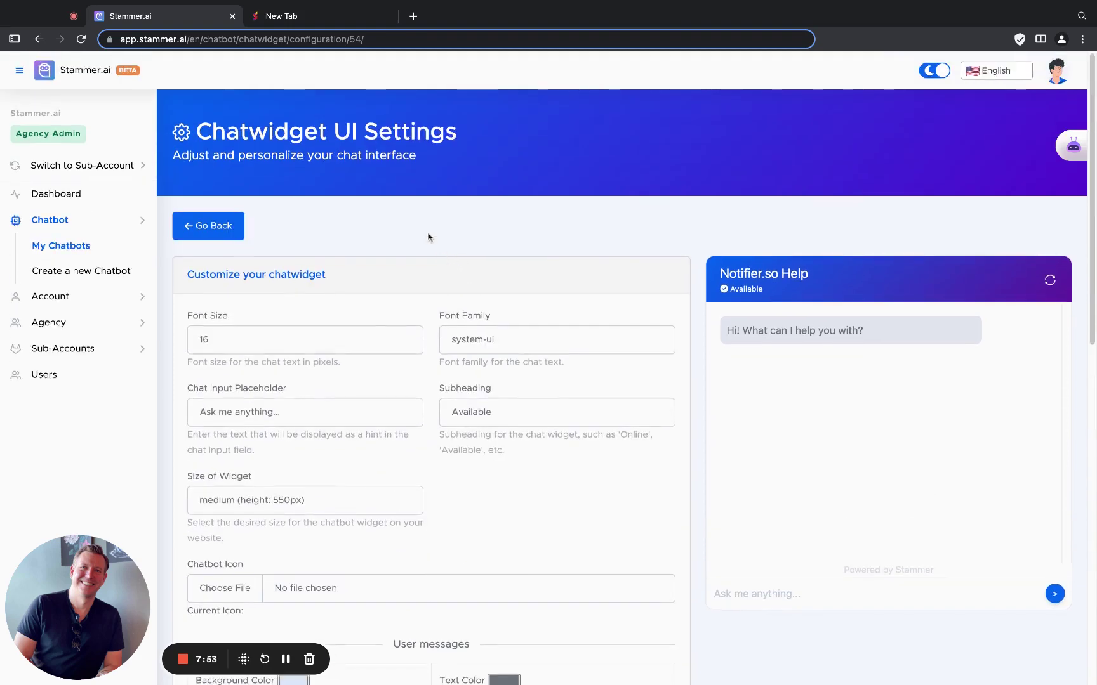